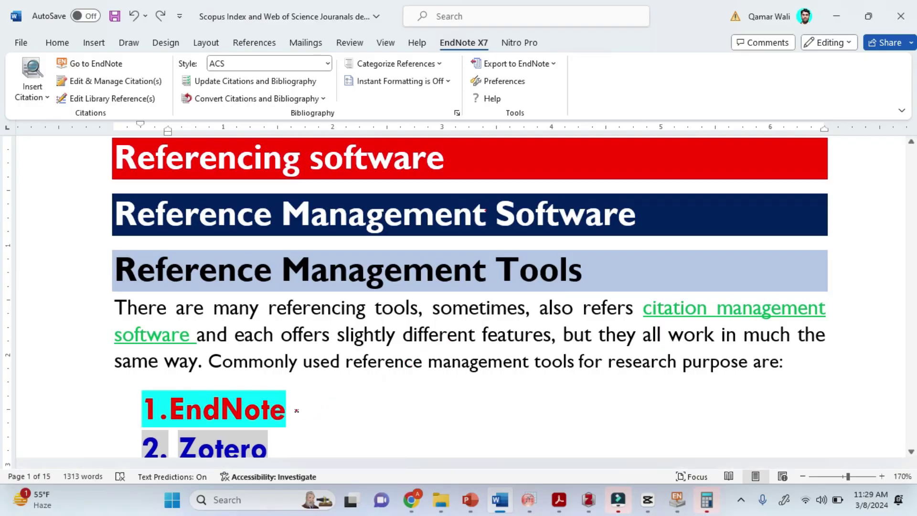
- In red pen, tick EndNote and Zotero, underline Management, circle Tools, and strike through 'all work'
drag(315, 409, 353, 378)
drag(293, 451, 345, 416)
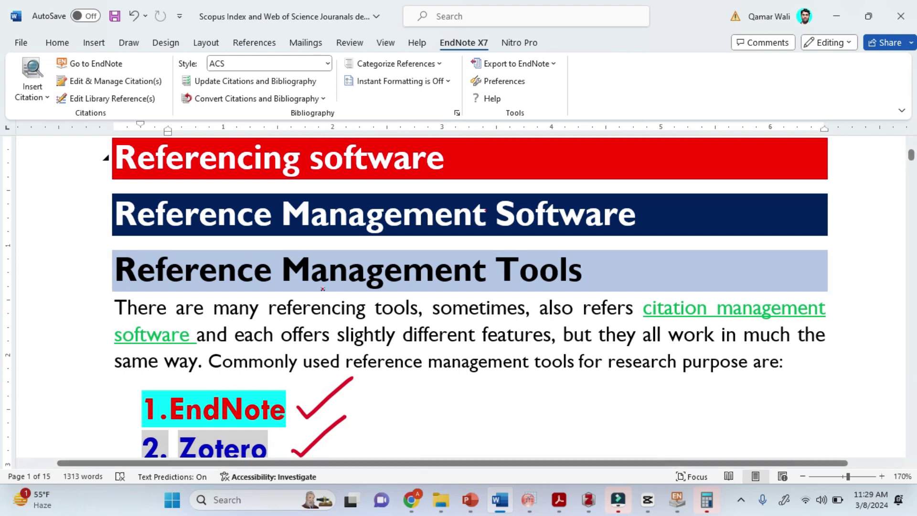
drag(343, 246, 459, 244)
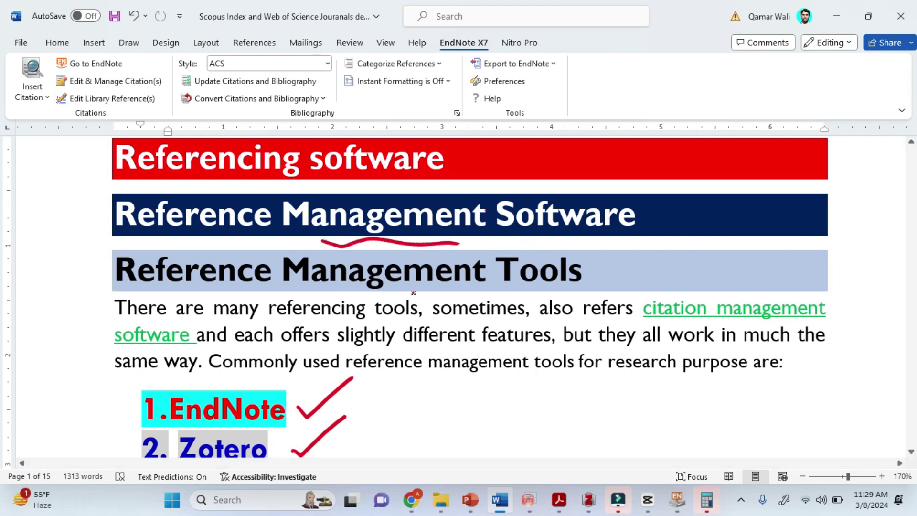
drag(549, 232, 591, 261)
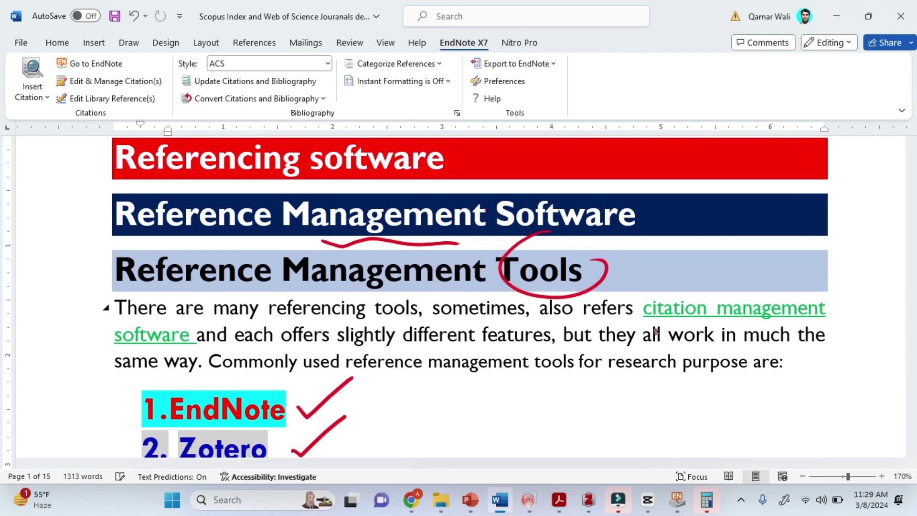
drag(659, 328, 707, 327)
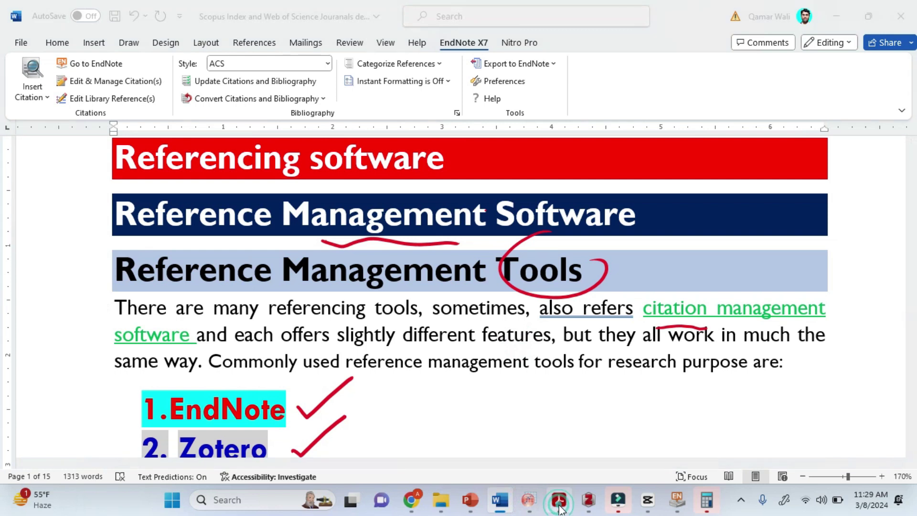
- Bring up Acrobat and switch to the Advanced Materials 2021 paper tab
mouse_move(561, 509)
click(659, 446)
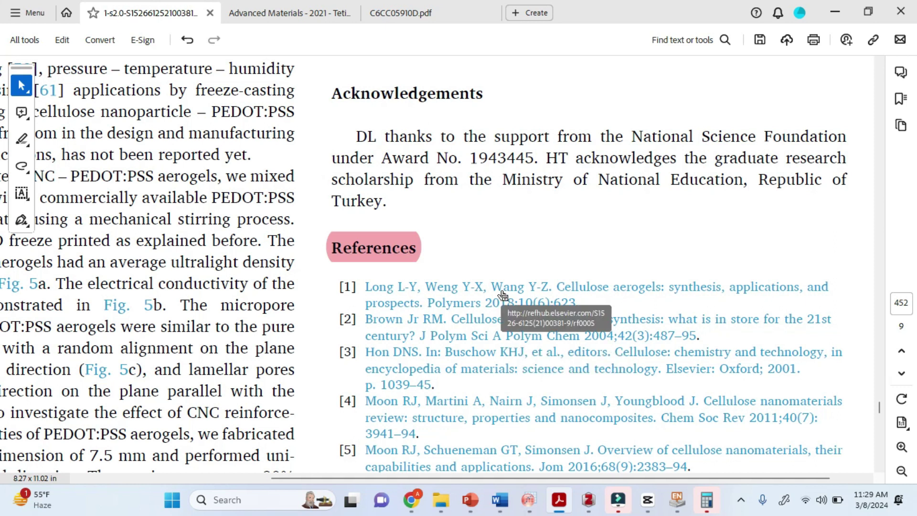
click(293, 11)
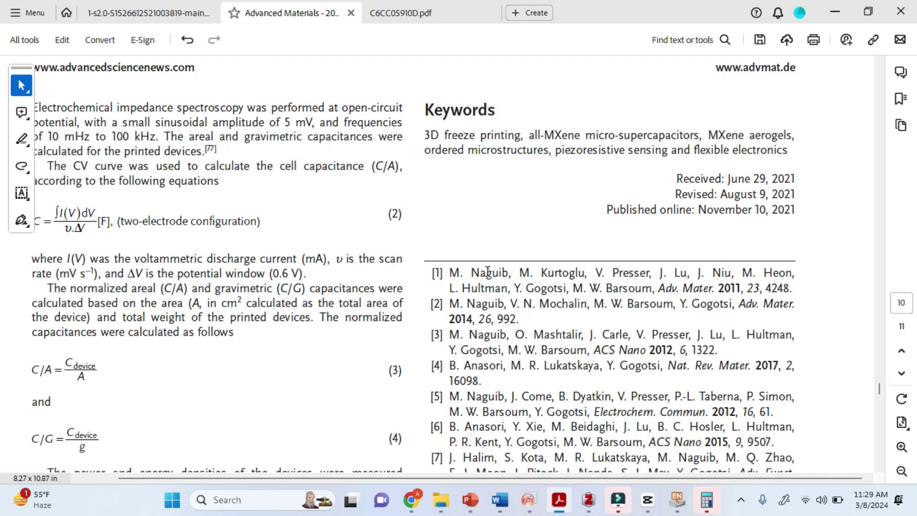
- Toggle back to Word, bring the PDF up once more, then return to Word
click(508, 509)
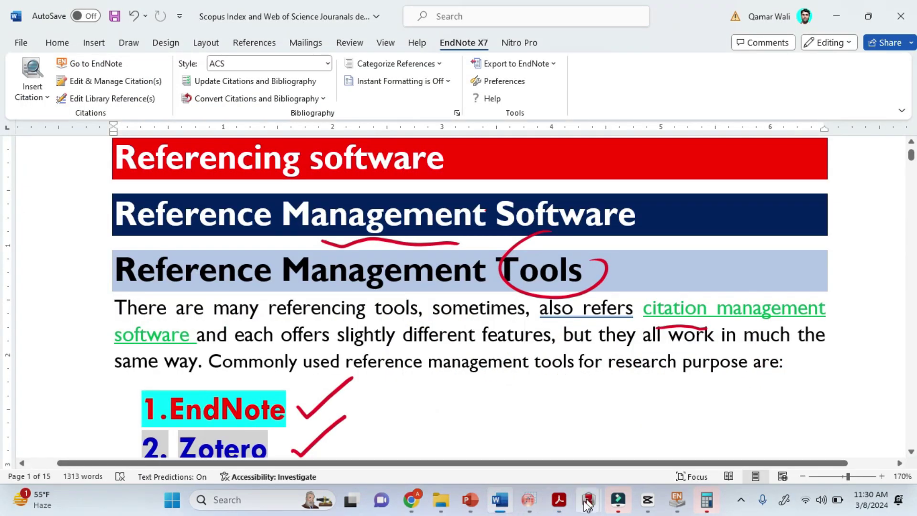
mouse_move(529, 504)
click(499, 501)
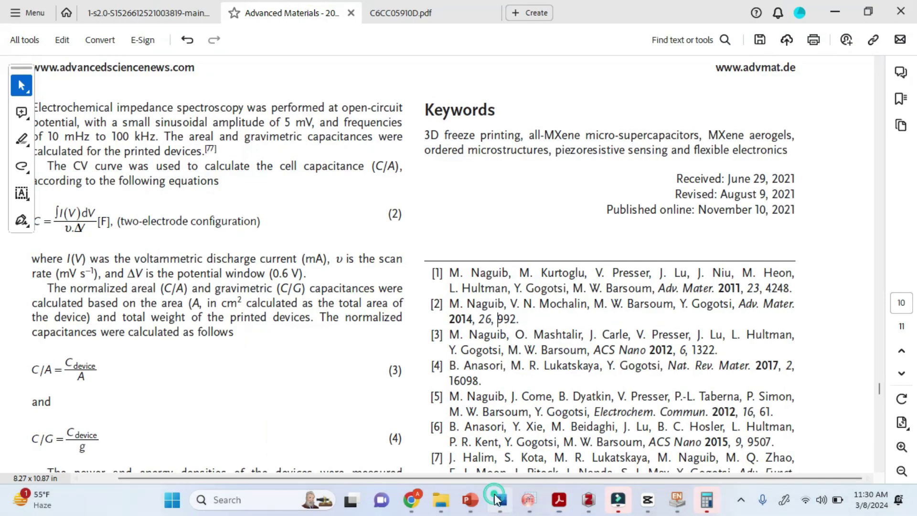
click(499, 500)
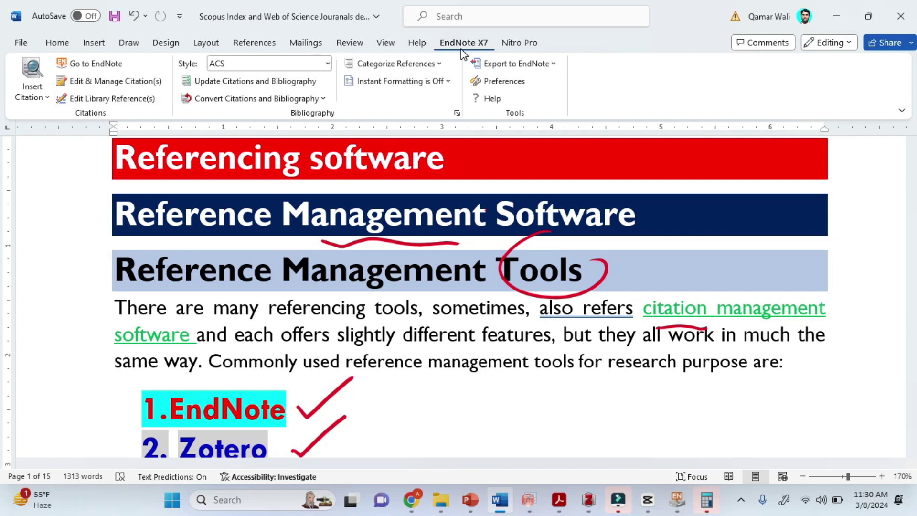
- In EndNote X7, view the 2019 perovskite reference's Reference fields and Preview, then bring Zotero forward
click(676, 499)
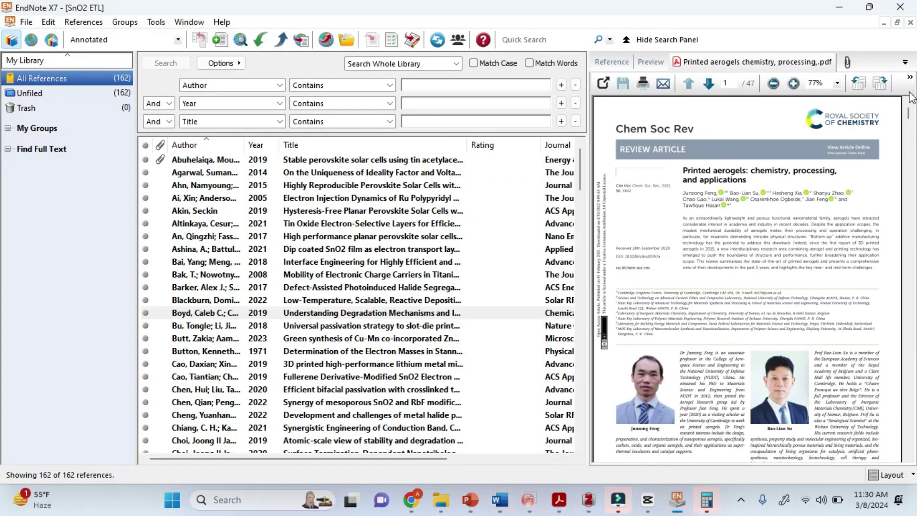
drag(909, 117, 913, 135)
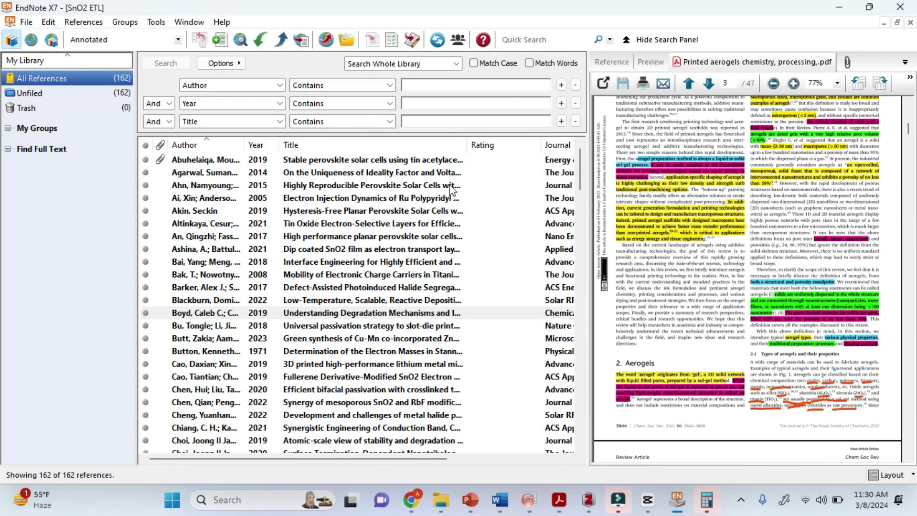
click(611, 62)
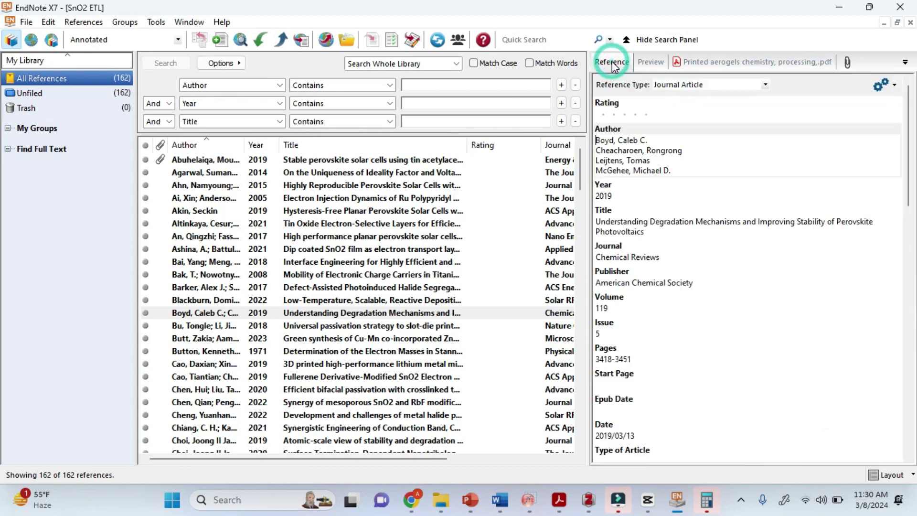
click(651, 62)
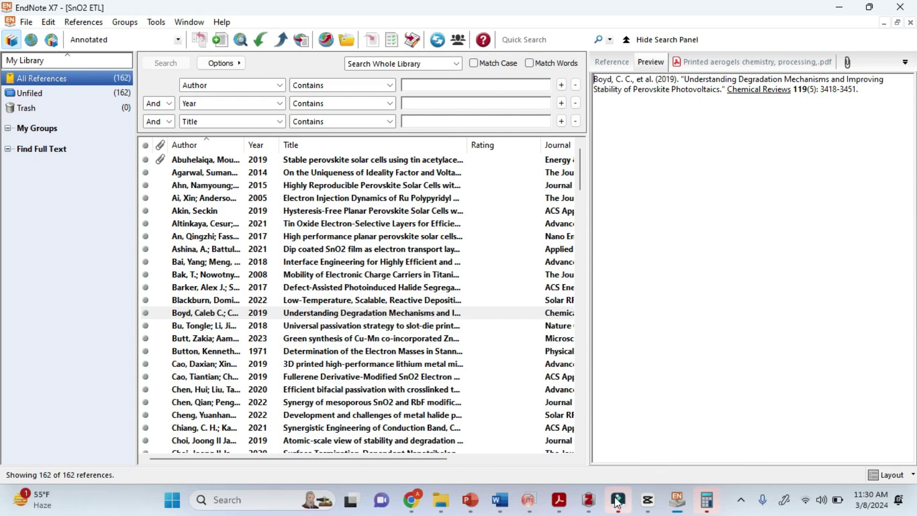
mouse_move(588, 499)
click(531, 434)
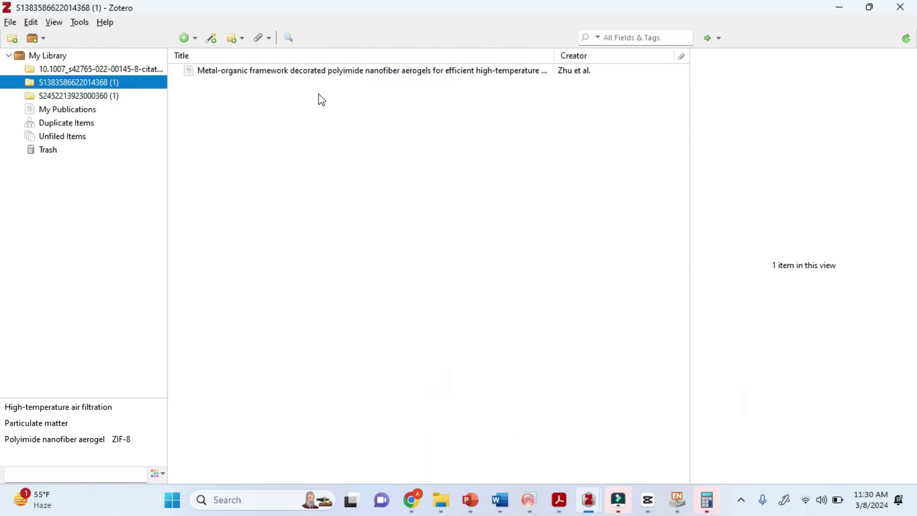
- Bring the Word document on reference management tools back to the front
click(505, 506)
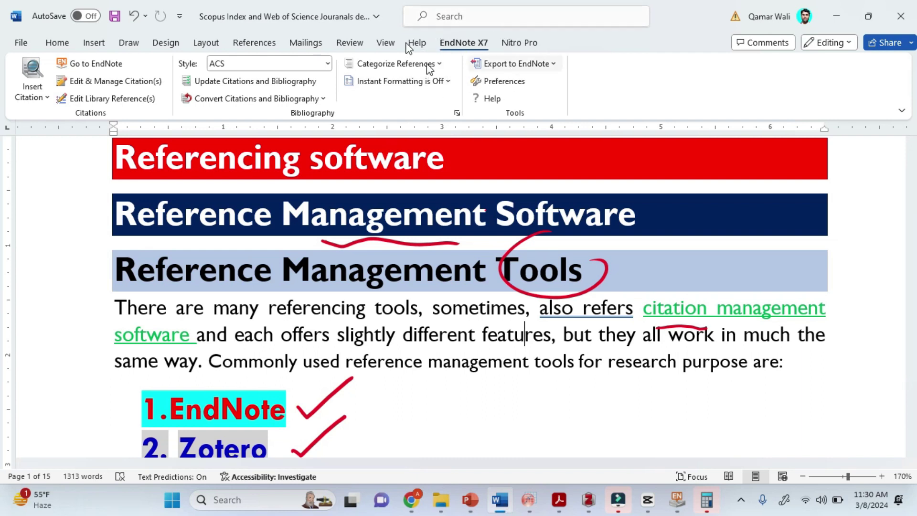
- Scroll down to the EndNote and Zotero descriptions and draw red checkmarks beside both
click(502, 509)
click(502, 509)
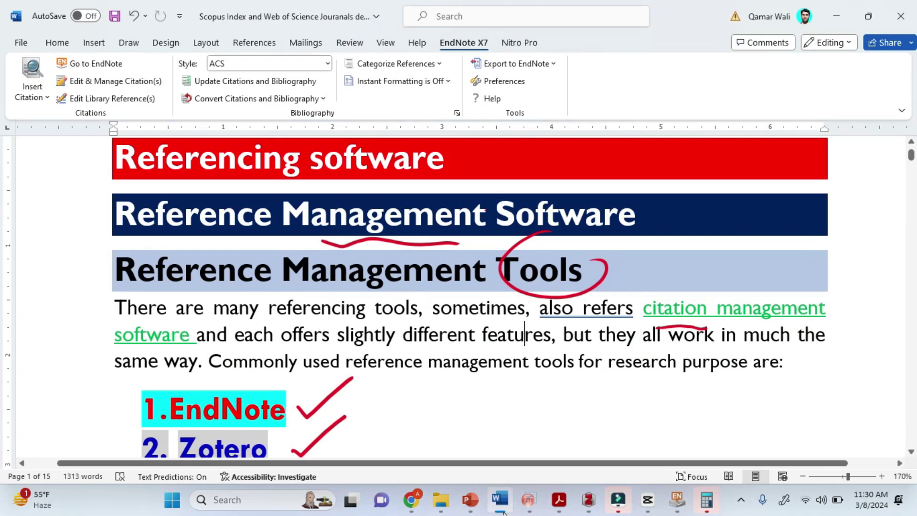
click(524, 334)
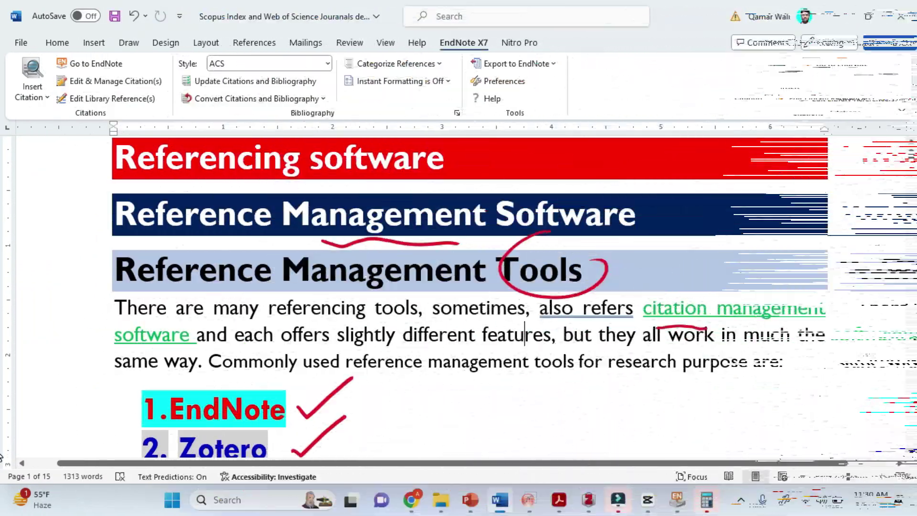
click(911, 451)
scroll(910, 451, down, 7)
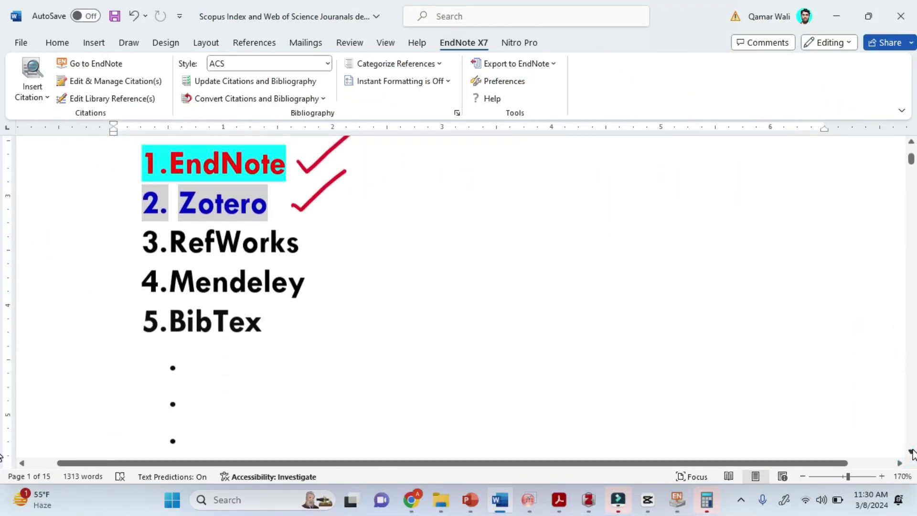
scroll(911, 452, down, 5)
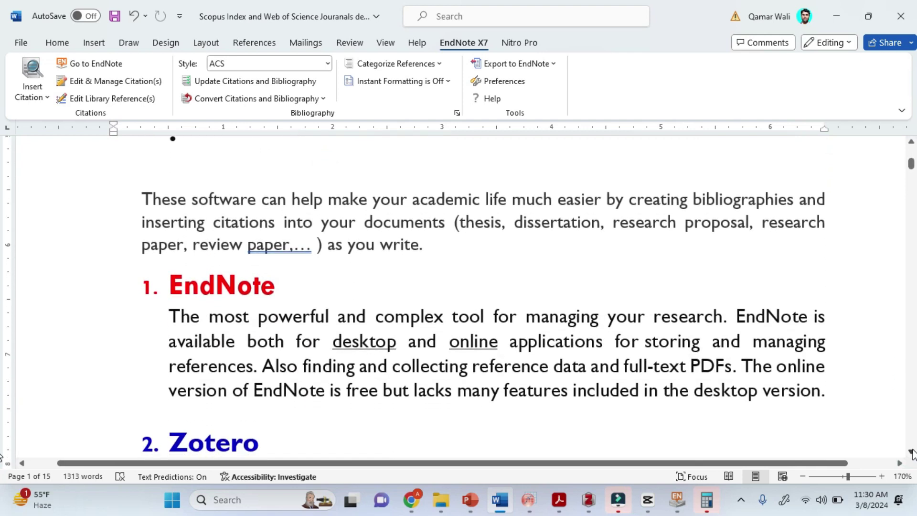
scroll(911, 452, down, 1)
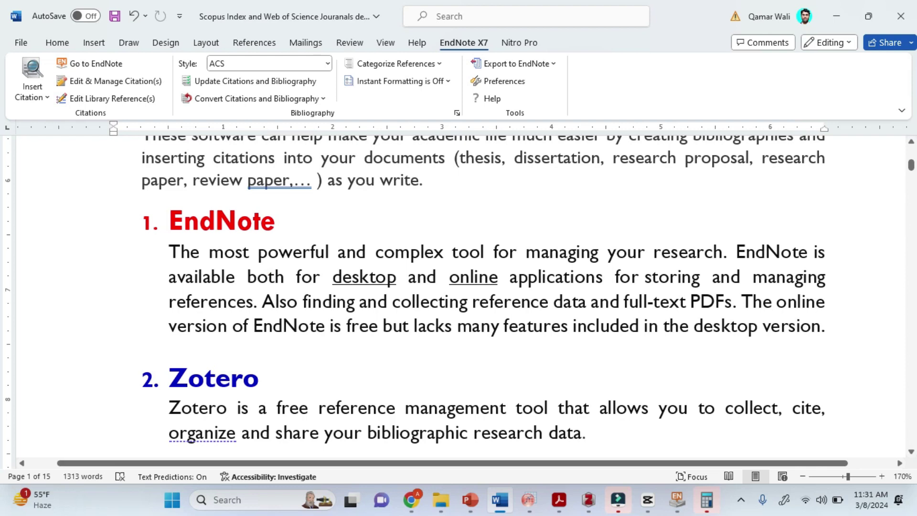
drag(256, 258, 343, 201)
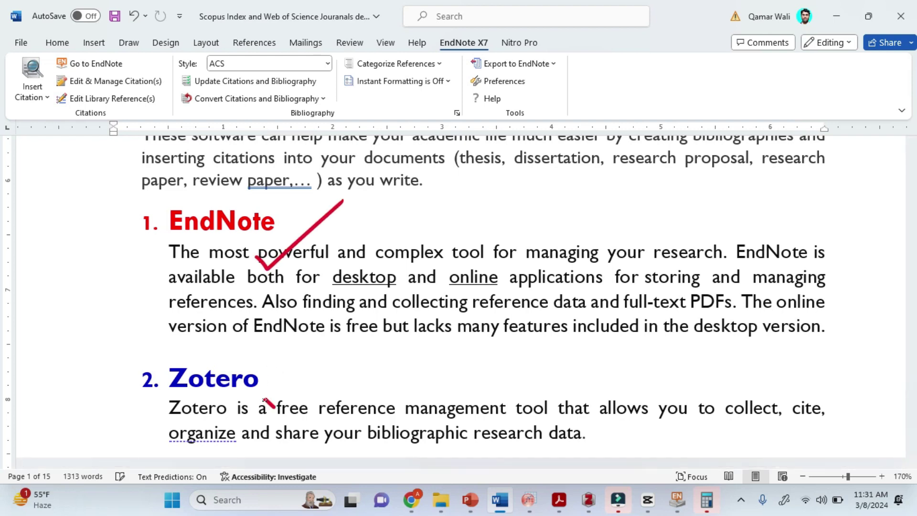
drag(274, 408, 342, 342)
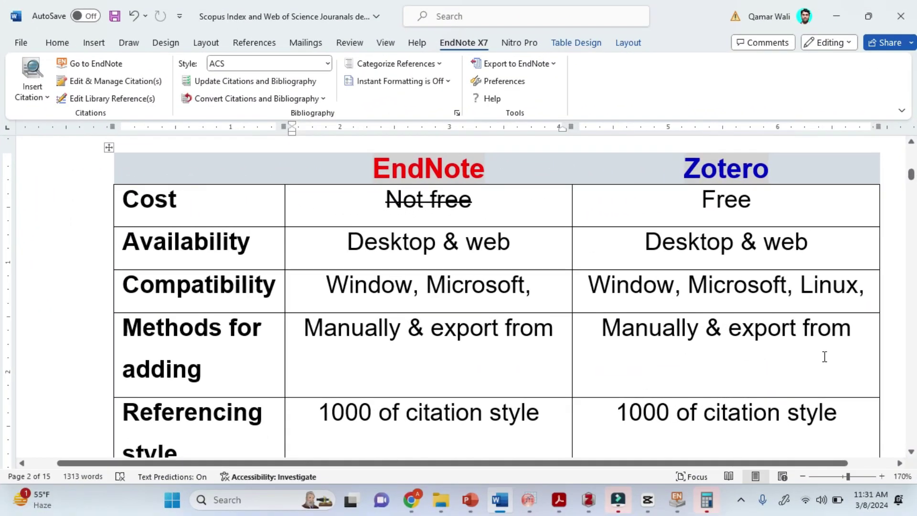
- Tick both column headers and write an underlined 'online' beside EndNote's Not free
drag(497, 166, 546, 142)
mouse_move(794, 173)
mouse_down()
mouse_move(807, 184)
mouse_move(848, 165)
mouse_up()
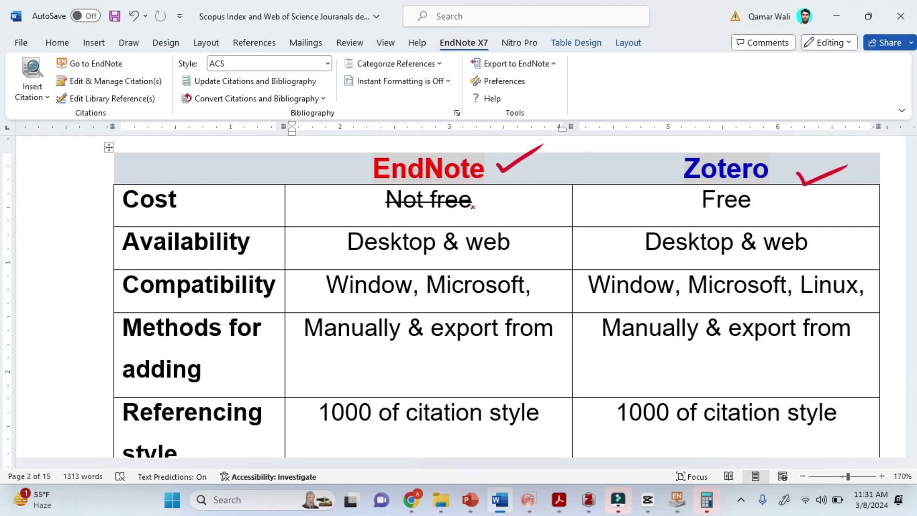
mouse_move(490, 194)
mouse_down()
mouse_move(538, 203)
mouse_move(573, 181)
mouse_up()
click(552, 175)
drag(505, 223, 534, 213)
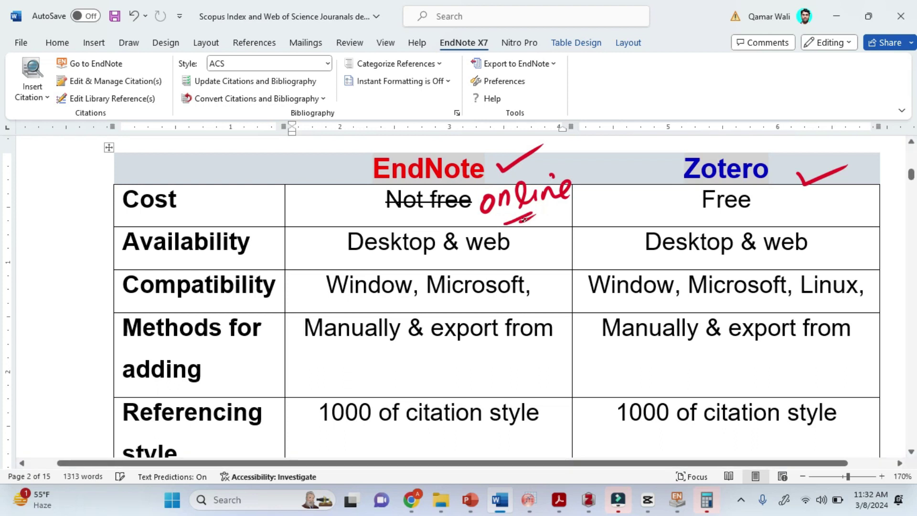
- Circle Zotero's Free, write '100%' beside it, and mark EndNote's Desktop availability
mouse_move(745, 187)
mouse_down()
mouse_move(695, 177)
mouse_move(754, 221)
mouse_move(759, 176)
mouse_up()
mouse_move(637, 197)
mouse_down()
mouse_move(635, 215)
mouse_move(648, 196)
mouse_move(668, 206)
mouse_move(635, 229)
mouse_up()
click(677, 202)
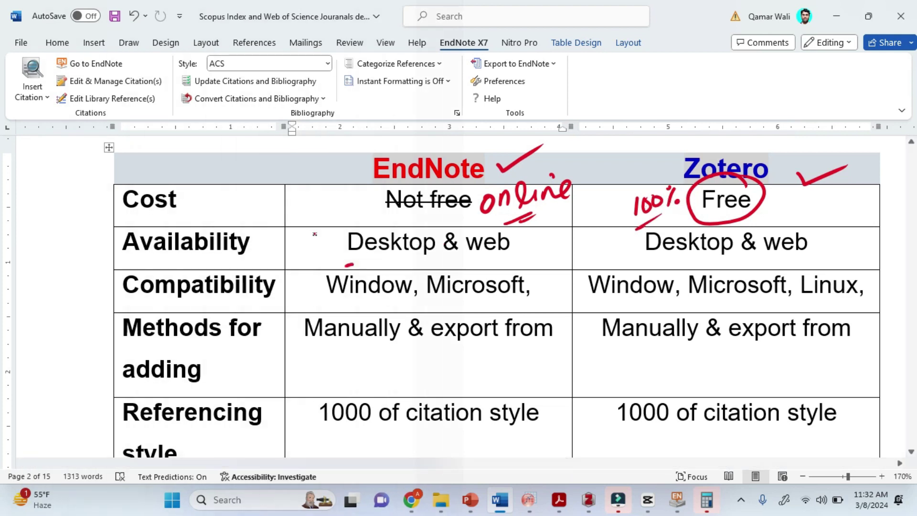
drag(345, 265, 353, 264)
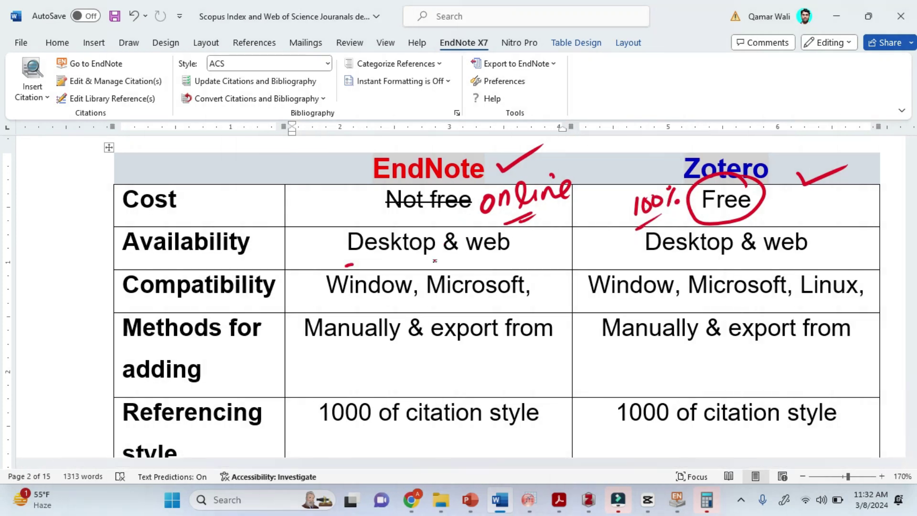
drag(379, 222, 417, 206)
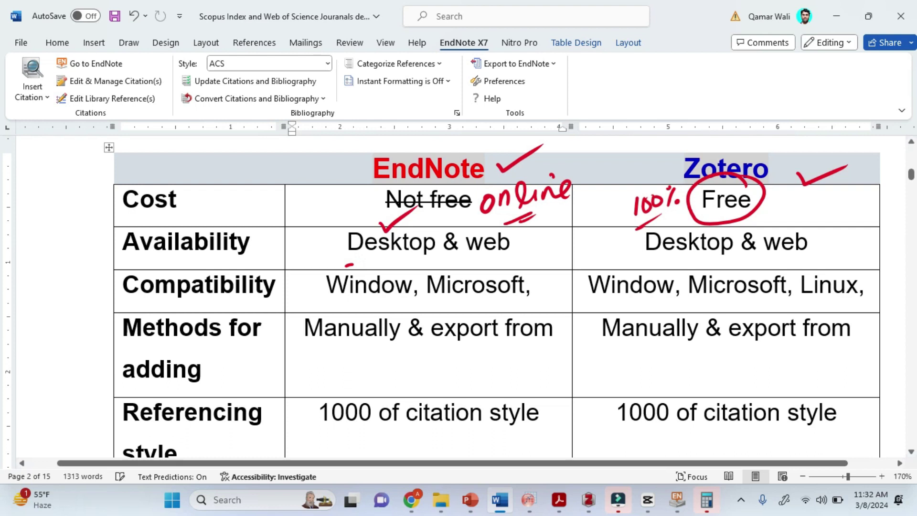
- Glance at the Zotero and EndNote X7 windows, then return to the comparison table
click(508, 510)
click(508, 510)
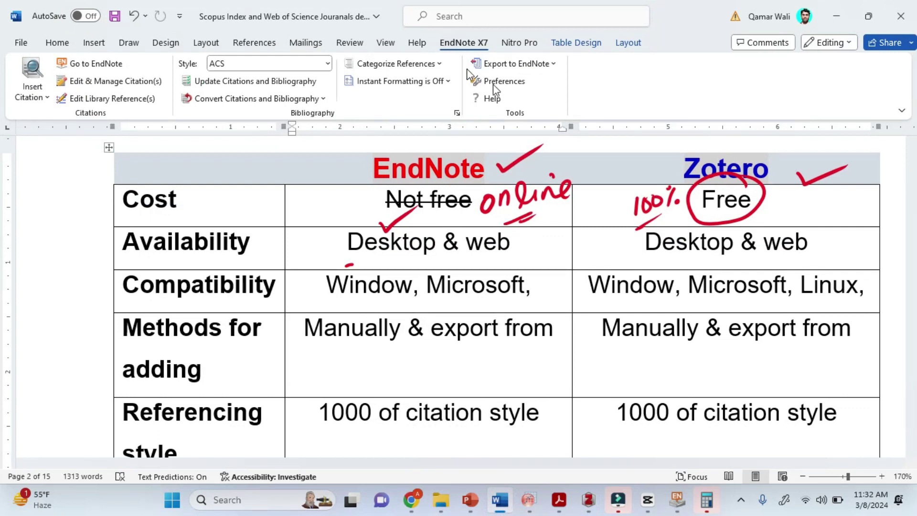
click(677, 499)
click(500, 501)
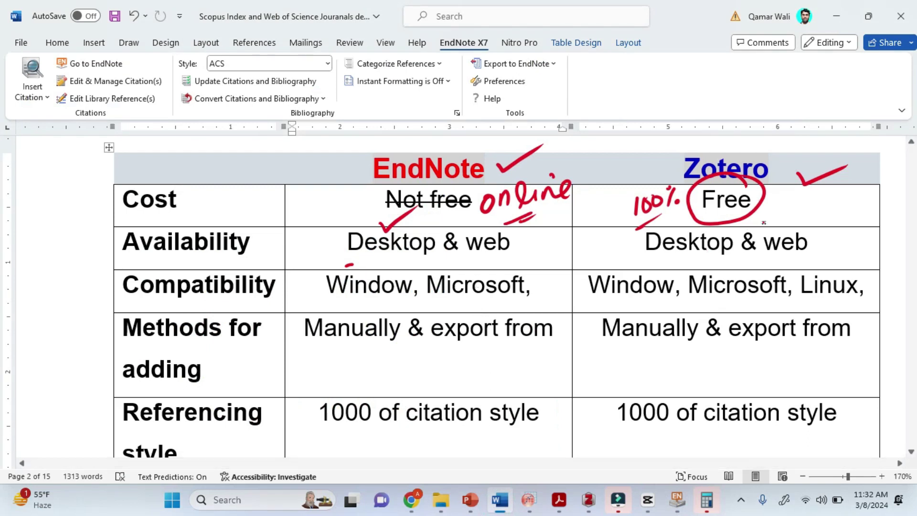
- Circle Linux, tick Manually, and underline 'export from' in EndNote's Methods for adding cell
drag(606, 302, 662, 309)
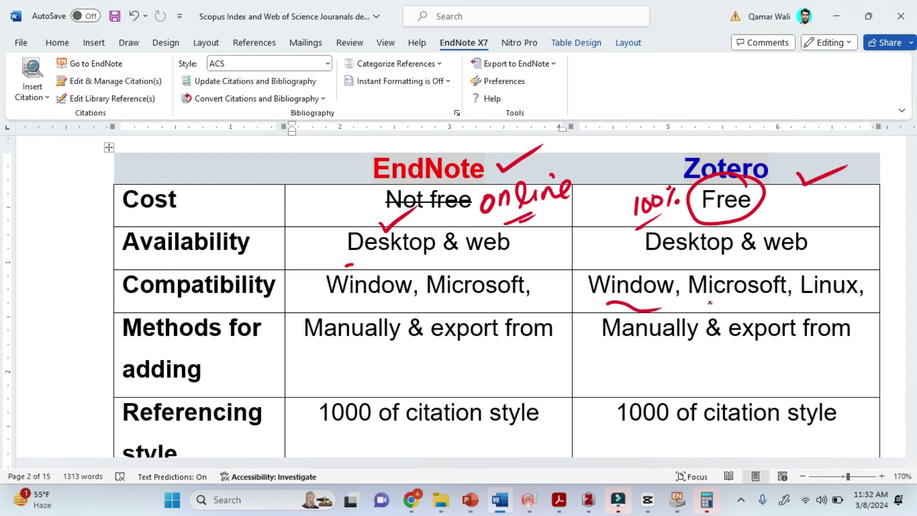
mouse_move(790, 262)
mouse_down()
mouse_move(842, 261)
mouse_move(864, 277)
mouse_move(795, 282)
mouse_move(860, 260)
mouse_move(804, 287)
mouse_up()
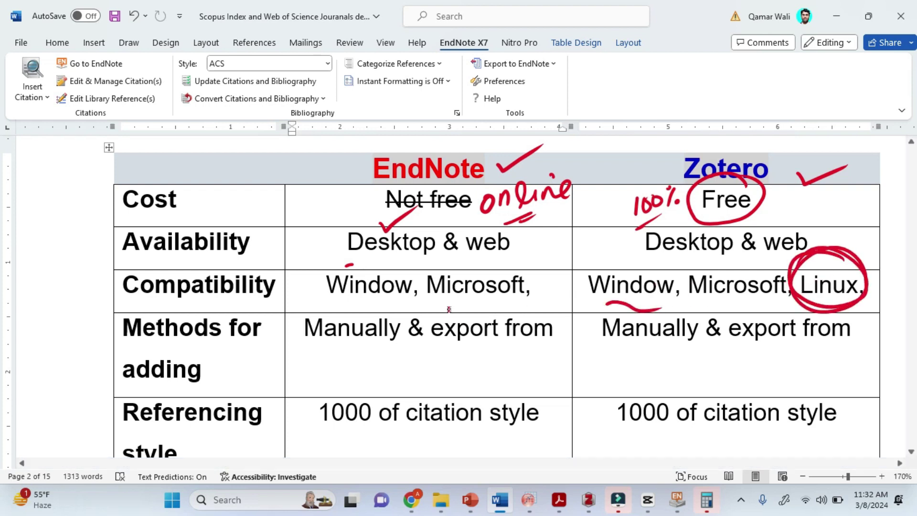
drag(356, 350, 423, 308)
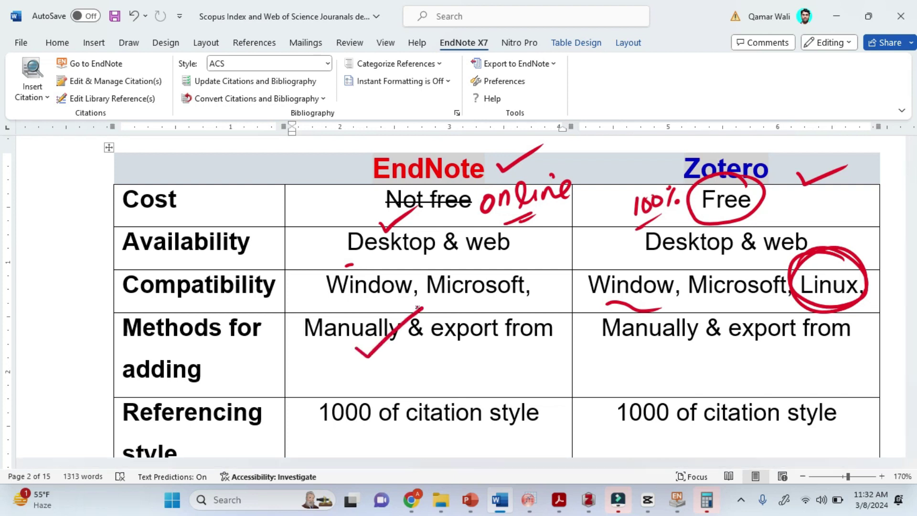
drag(449, 348, 570, 351)
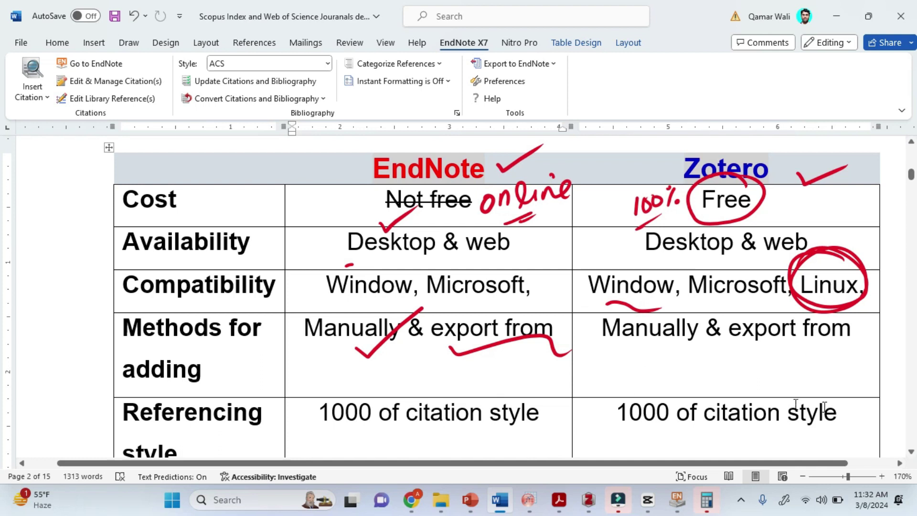
- Scroll to the Attachment row and circle EndNote's All files in red
scroll(1, 460, down, 4)
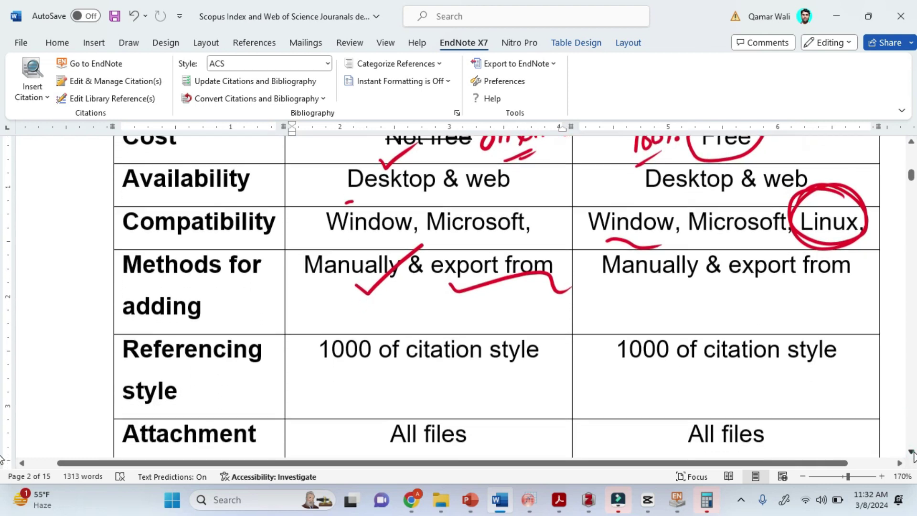
click(910, 451)
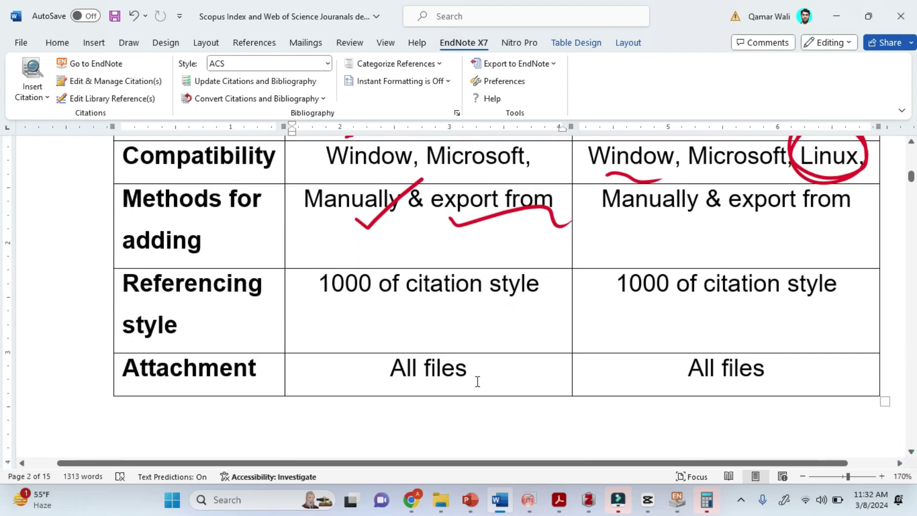
mouse_move(423, 355)
mouse_down()
mouse_move(420, 365)
mouse_move(483, 398)
mouse_move(415, 377)
mouse_up()
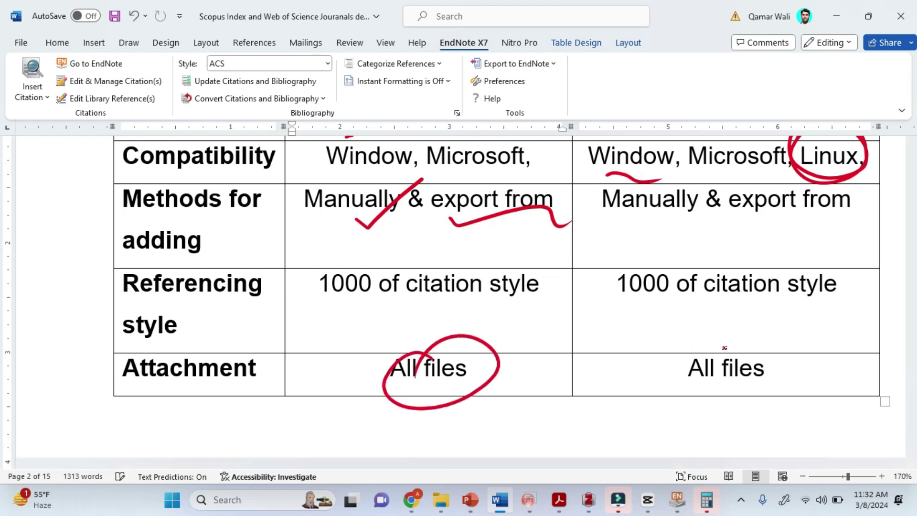